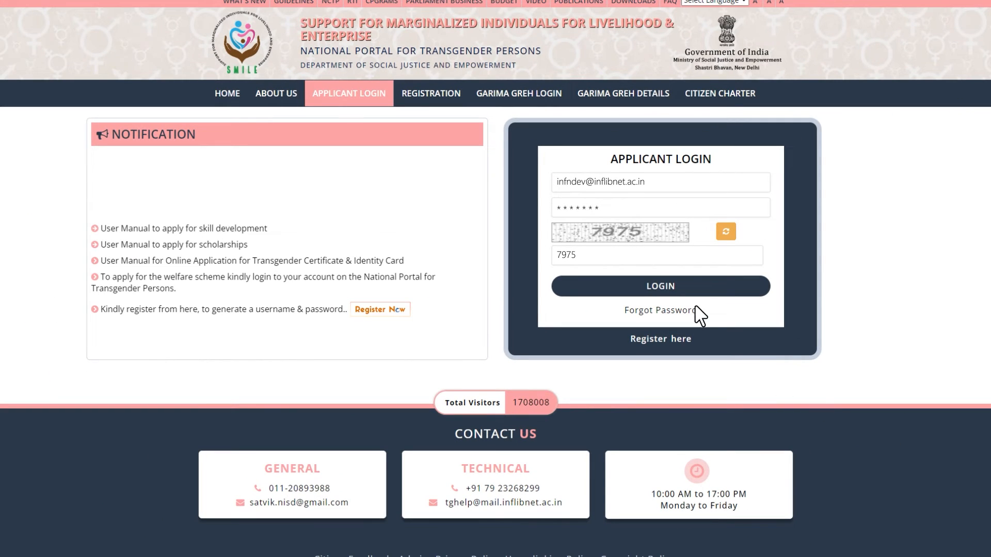
# Step: Log in to the applicant account and open the Scholarship services dashboard
pyautogui.click(664, 287)
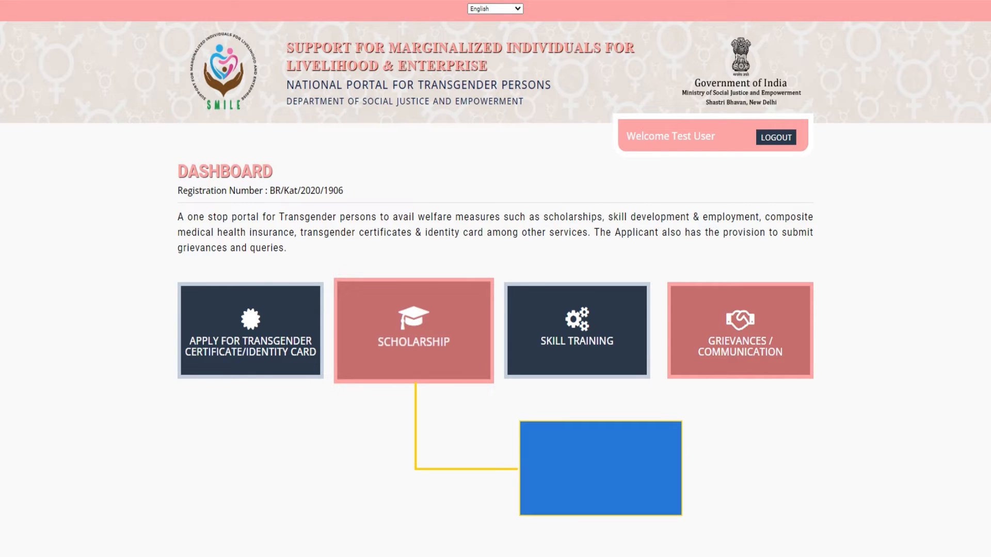
pyautogui.click(410, 340)
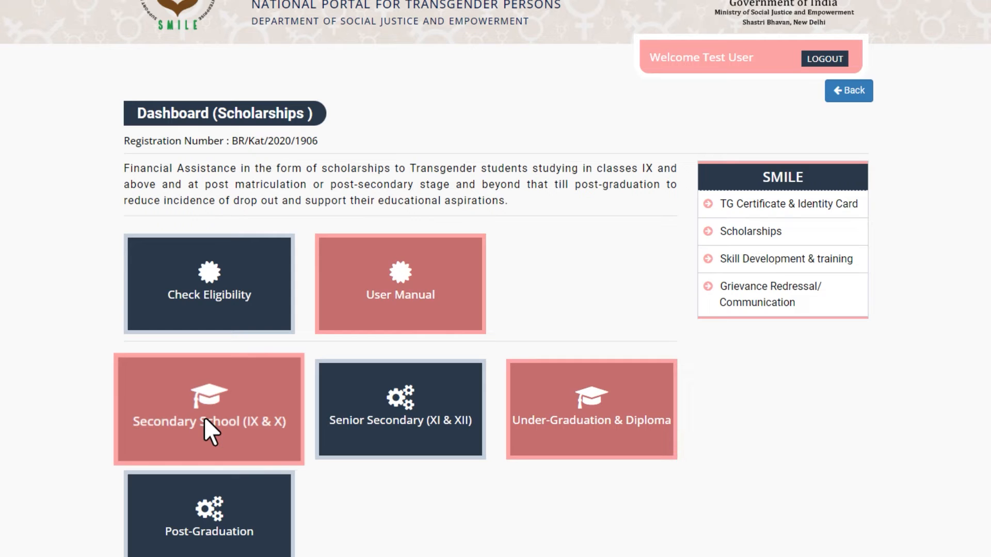
# Step: Start a Secondary School (IX & X) application for education level X and generate its application number
pyautogui.click(205, 419)
pyautogui.click(206, 260)
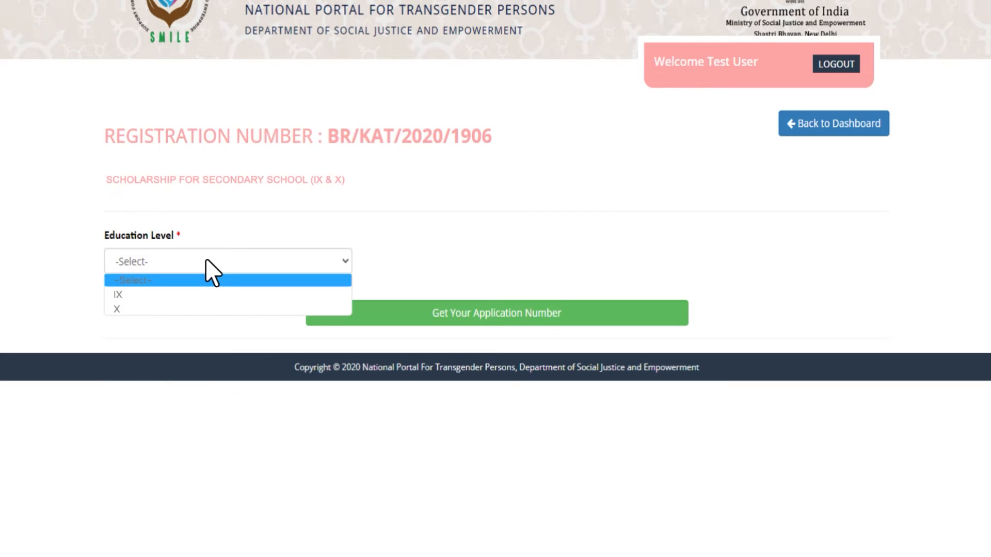
pyautogui.click(206, 308)
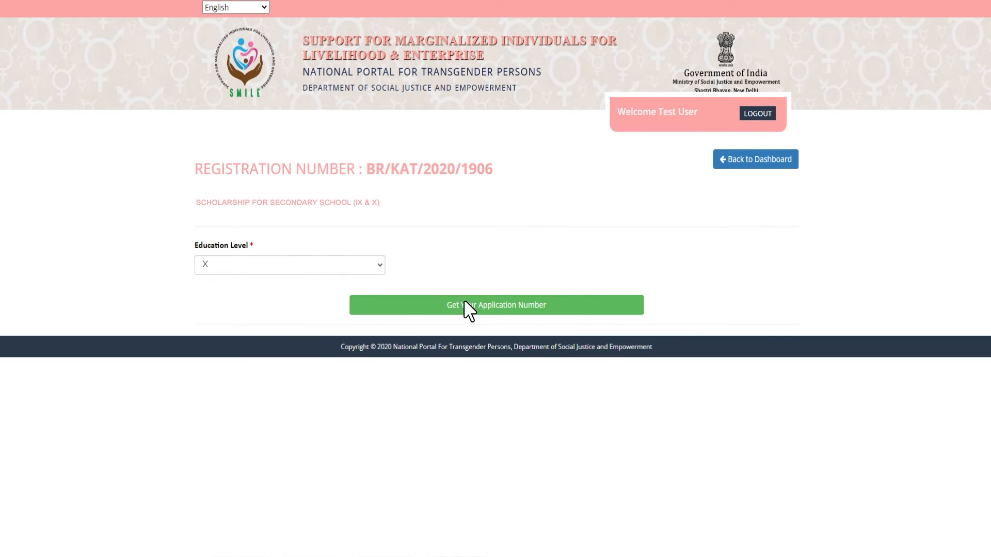
pyautogui.click(492, 309)
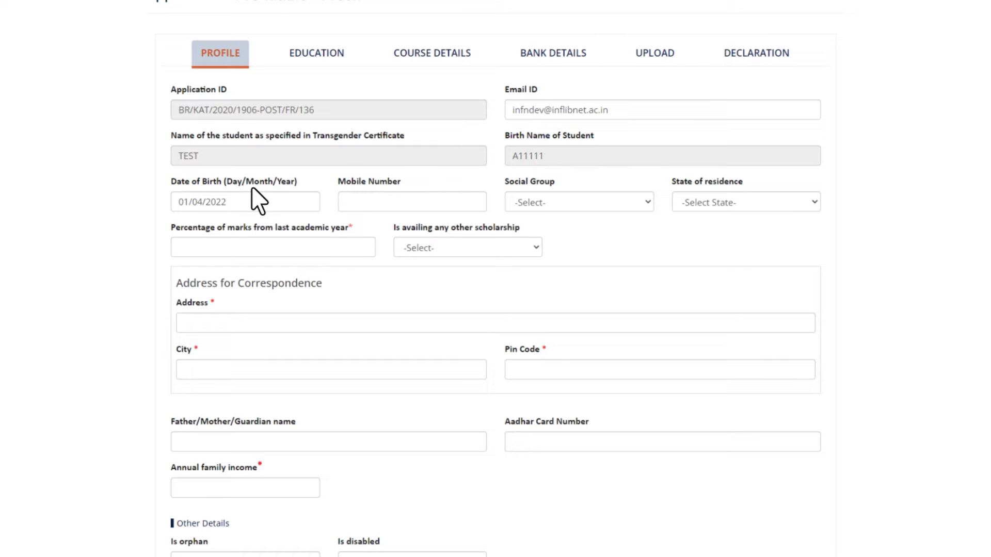
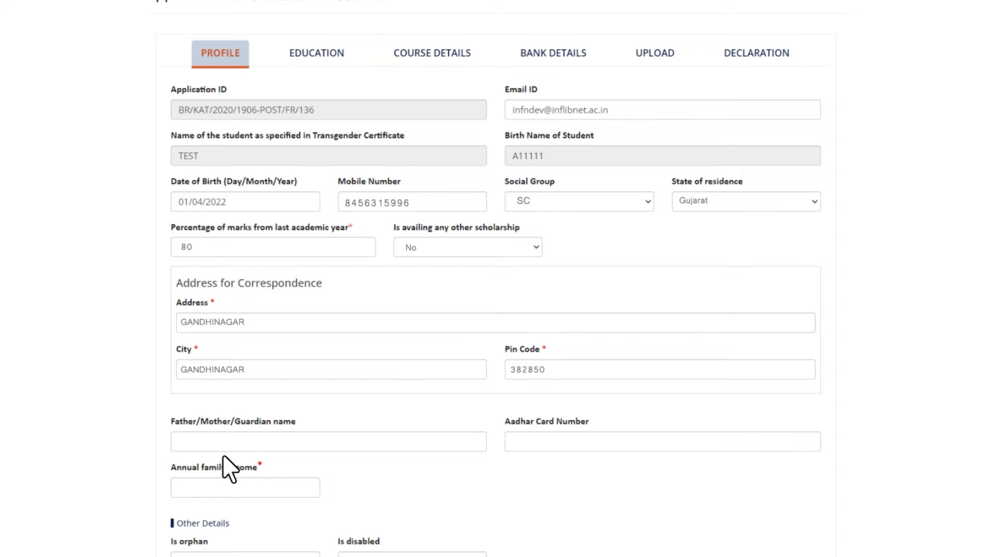
# Step: Enter the applicant's mobile number, the guardian's name and the Aadhar card number
pyautogui.write('SANJAYBHAI')
pyautogui.press('Tab')
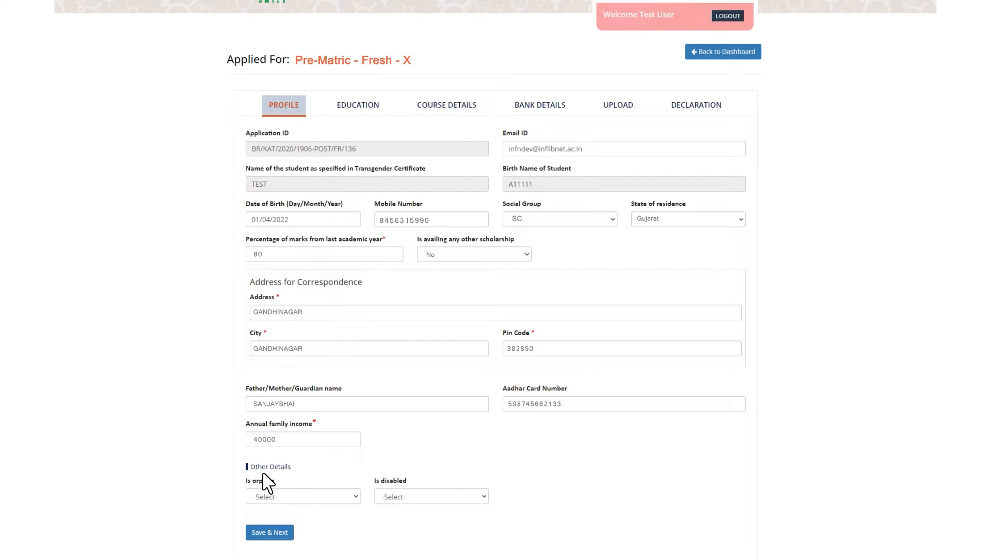
# Step: Set both Is orphan and Is disabled to No
pyautogui.click(276, 497)
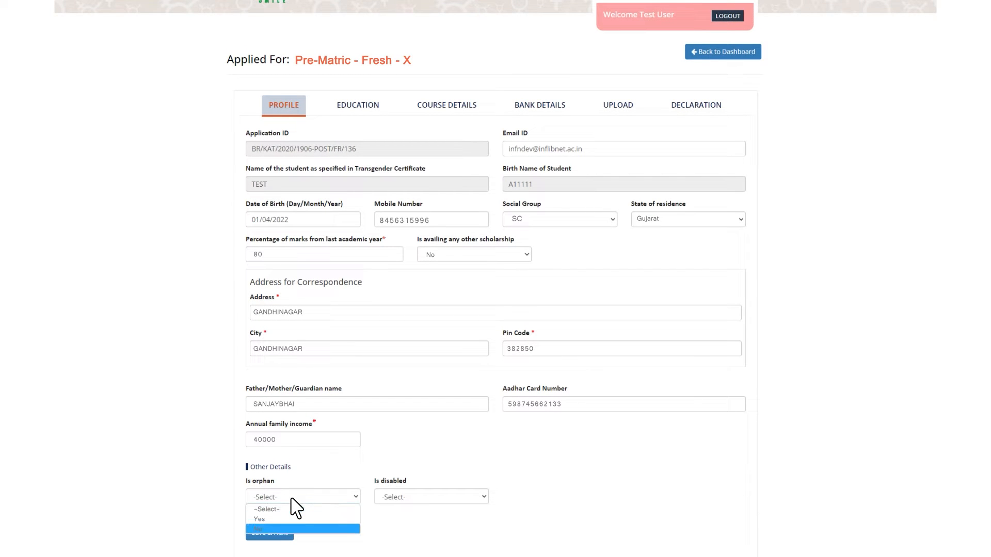
pyautogui.press('Return')
pyautogui.click(441, 498)
pyautogui.press('Down')
pyautogui.press('Down')
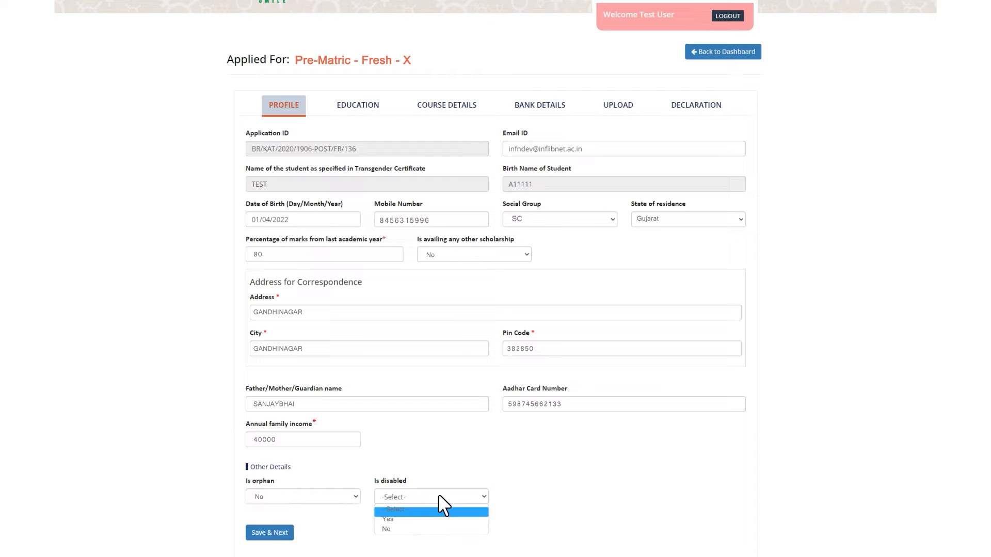
pyautogui.press('Return')
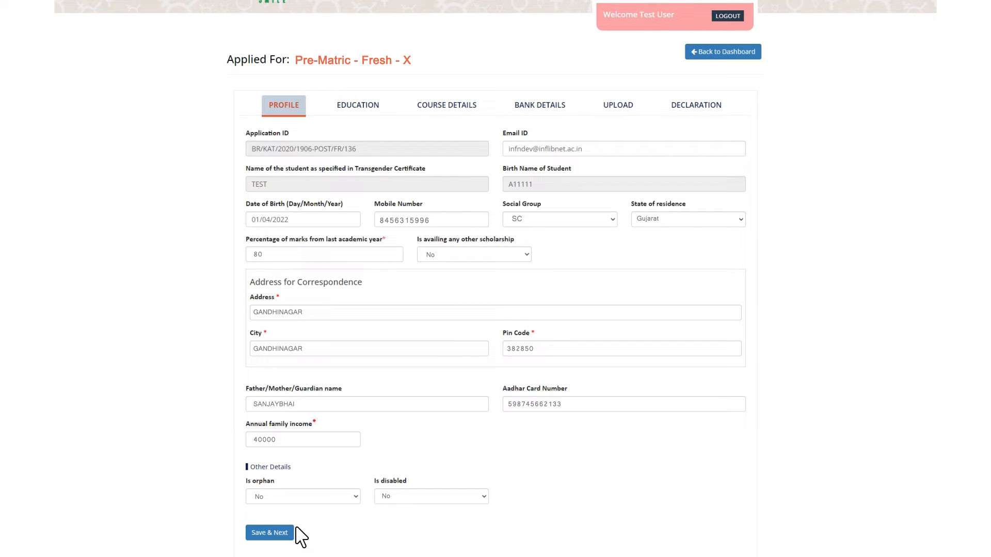
# Step: Save the completed profile and advance to the Education tab
pyautogui.click(268, 533)
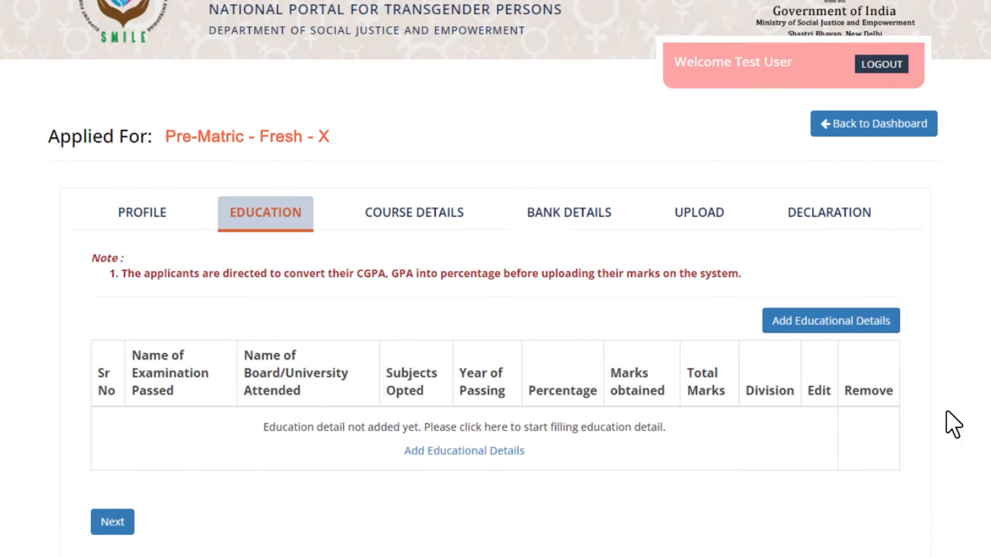
# Step: Add an education entry: exam IX, Gujarat Higher Secondary Education Board, passed 2020-21
pyautogui.click(837, 328)
pyautogui.click(184, 166)
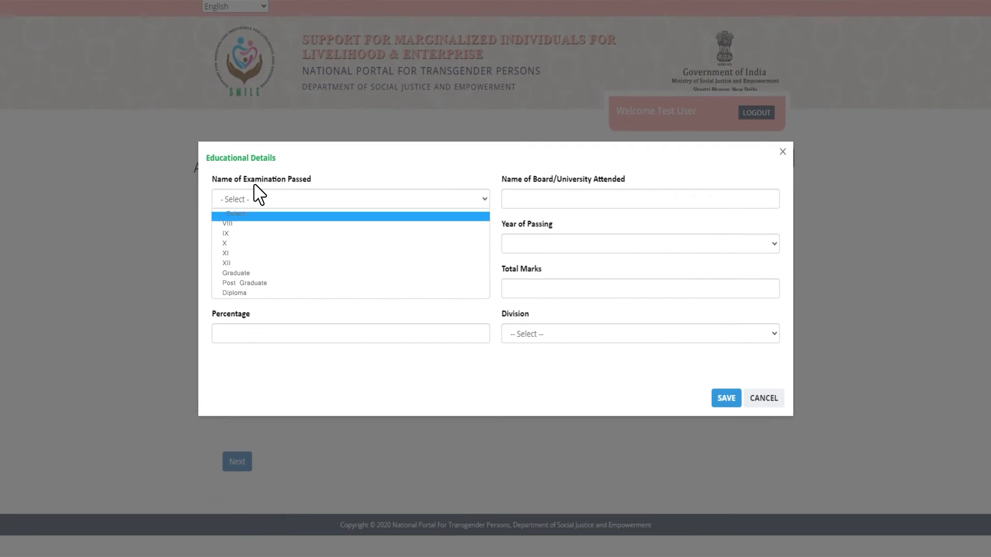
pyautogui.press('Down')
pyautogui.press('Down')
pyautogui.press('Return')
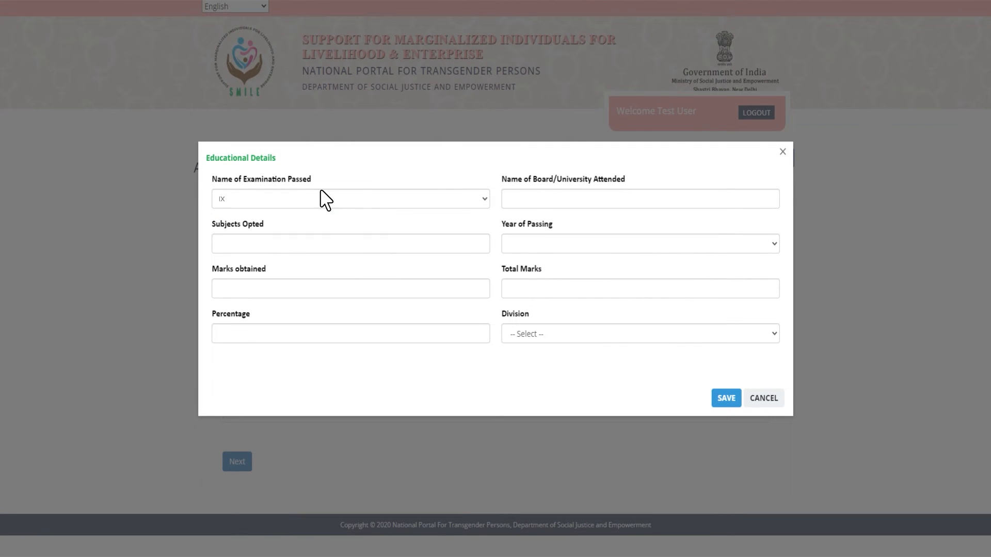
pyautogui.click(537, 208)
pyautogui.write('GUJARAT HIGHER SECONDARY EDUCATION BOARD')
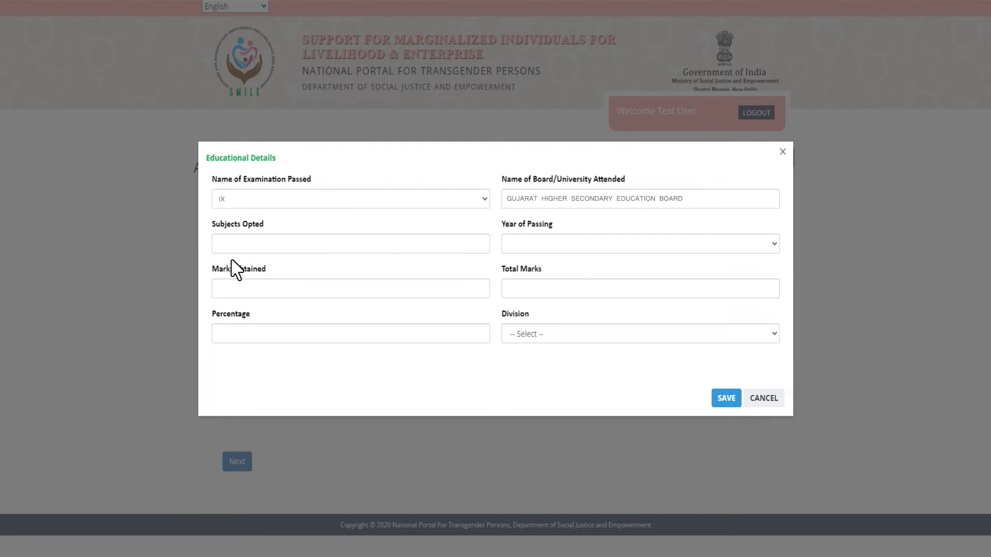
pyautogui.click(531, 237)
pyautogui.press('Down')
pyautogui.press('Down')
pyautogui.press('Down')
pyautogui.press('Down')
pyautogui.press('Down')
pyautogui.press('Down')
pyautogui.press('Return')
# Step: Enter 100 marks with Distinction, save the IX record, and proceed to Course Details
pyautogui.write('100')
pyautogui.click(545, 326)
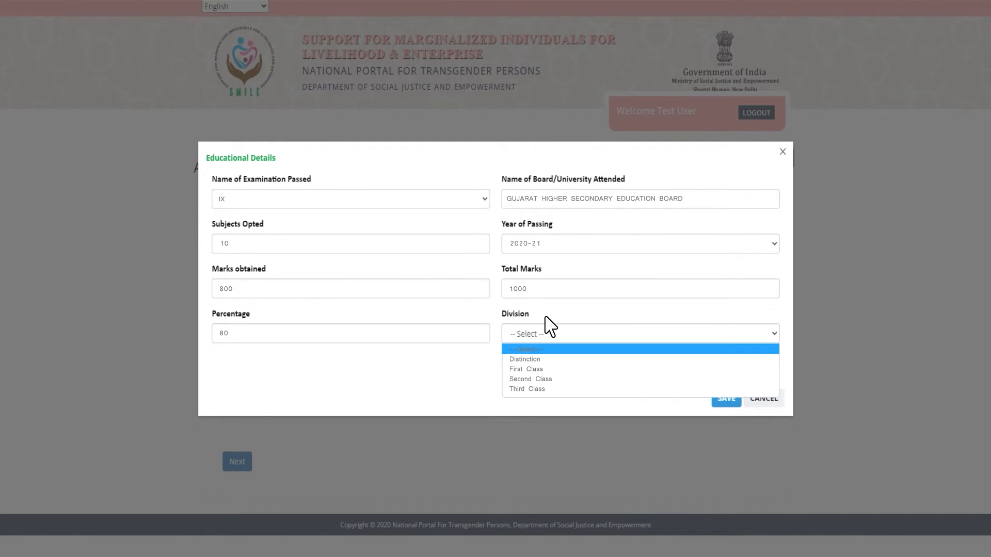
pyautogui.press('Up')
pyautogui.press('Up')
pyautogui.press('Return')
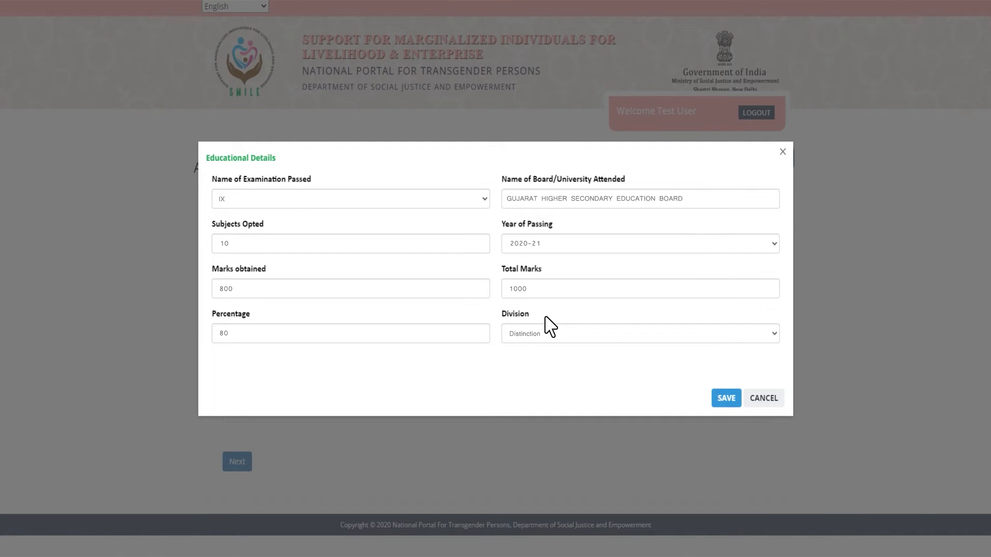
pyautogui.click(728, 398)
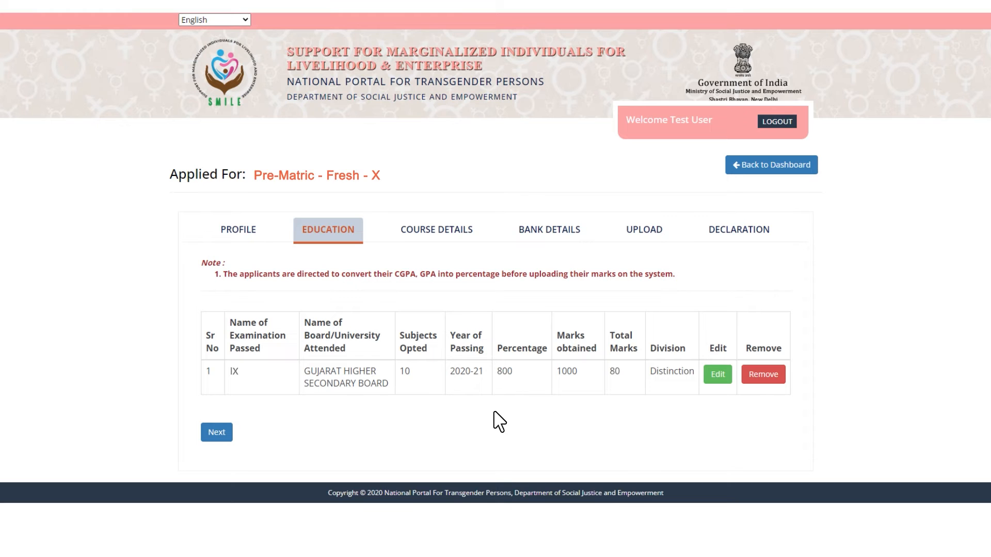
pyautogui.click(217, 434)
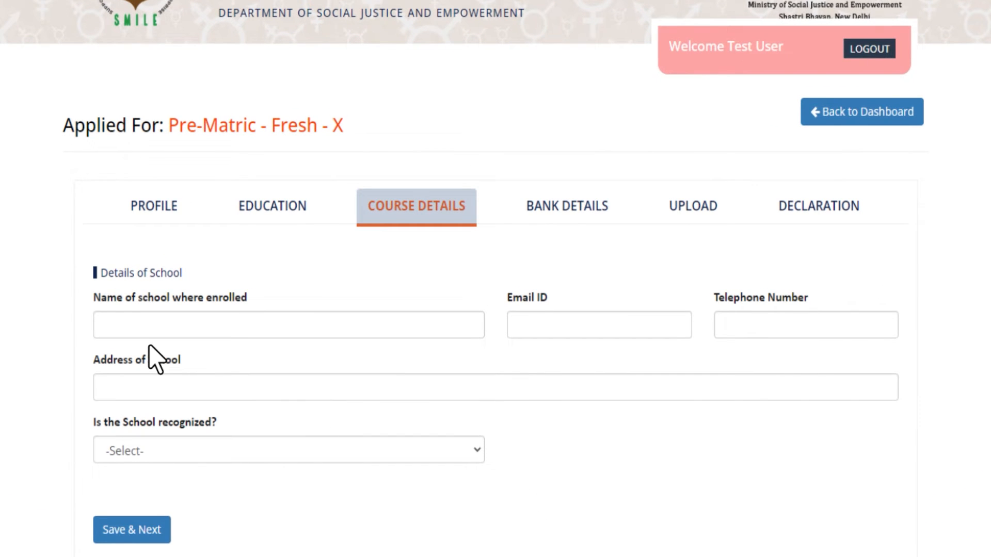
# Step: Enter school name 'Swaminarayan School' along with its email, telephone number and address
pyautogui.press('Tab')
pyautogui.press('Tab')
pyautogui.press('Tab')
# Step: Mark the school as recognized (Yes) and save the course details
pyautogui.click(157, 451)
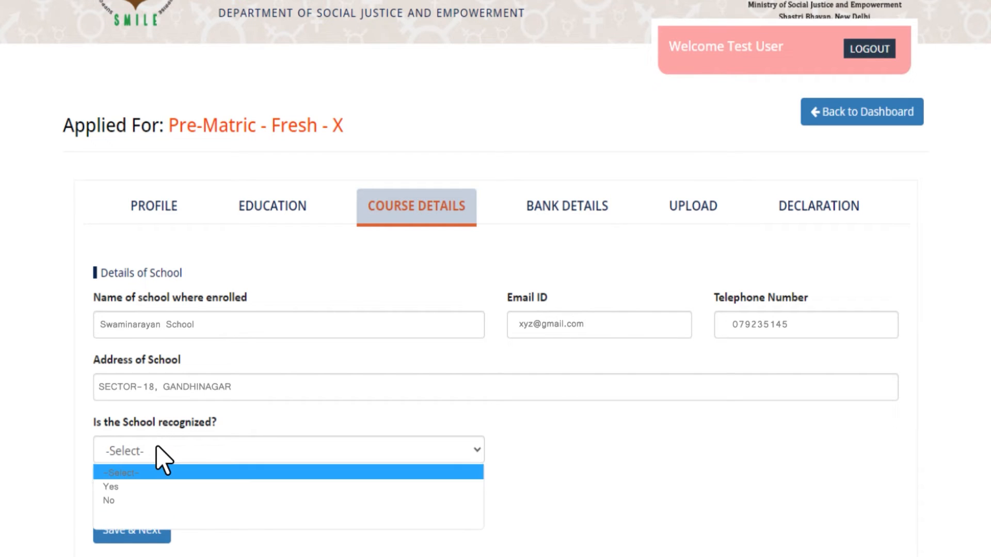
pyautogui.click(157, 486)
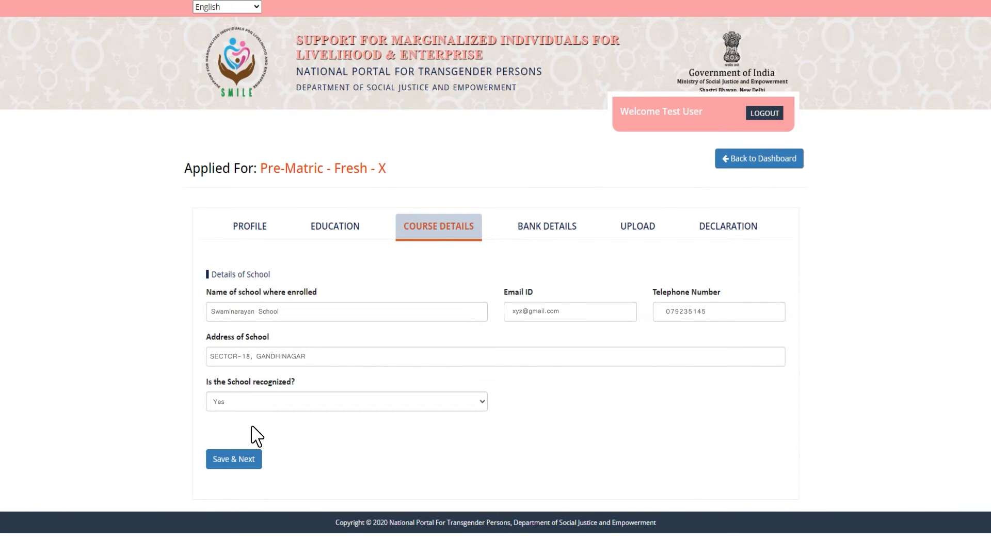
pyautogui.click(233, 461)
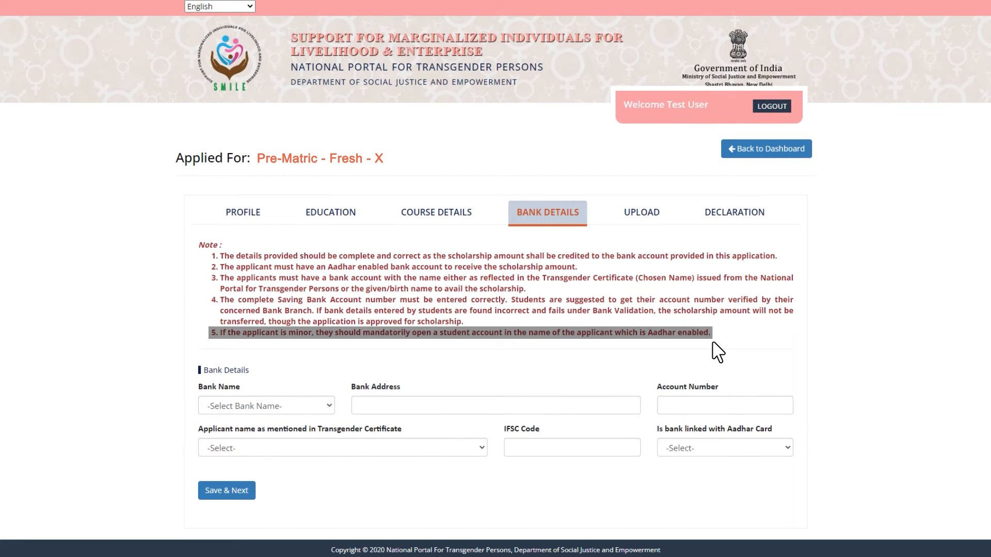
# Step: Choose Bank of Baroda, branch address 'Infocity Branch Gandhinagar', and enter the account number
pyautogui.click(239, 406)
pyautogui.press('Up')
pyautogui.press('Up')
pyautogui.press('Up')
pyautogui.press('Up')
pyautogui.press('Up')
pyautogui.press('Up')
pyautogui.press('Up')
pyautogui.press('Up')
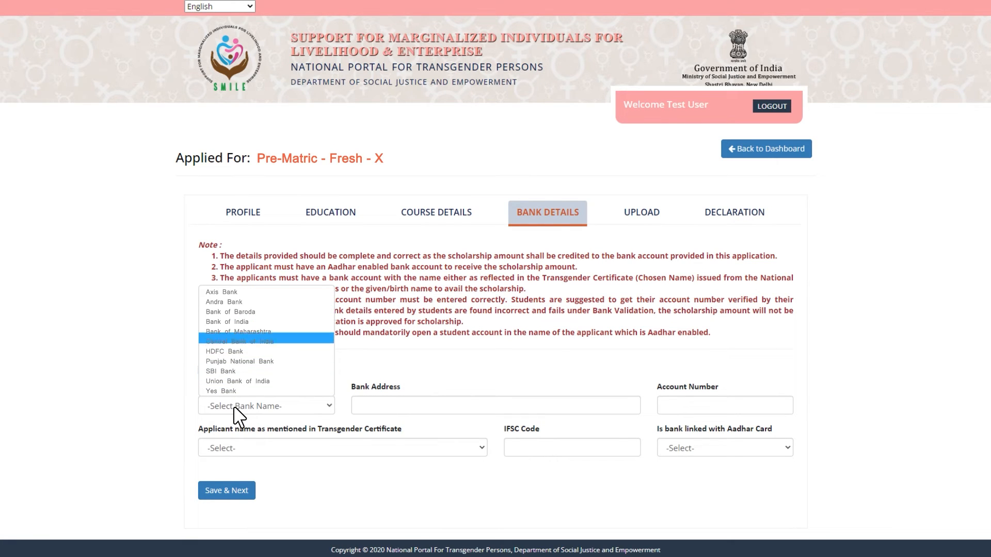
pyautogui.press('Return')
pyautogui.write('Infocity Branch Gandhinagar')
pyautogui.press('Tab')
# Step: Pick the applicant's name, IFSC BOB521515, Aadhaar-linked Yes, and save bank details
pyautogui.click(271, 448)
pyautogui.press('Down')
pyautogui.press('Down')
pyautogui.press('Up')
pyautogui.press('Return')
pyautogui.press('Tab')
pyautogui.write('BOB521515')
pyautogui.click(720, 447)
pyautogui.press('Down')
pyautogui.press('Return')
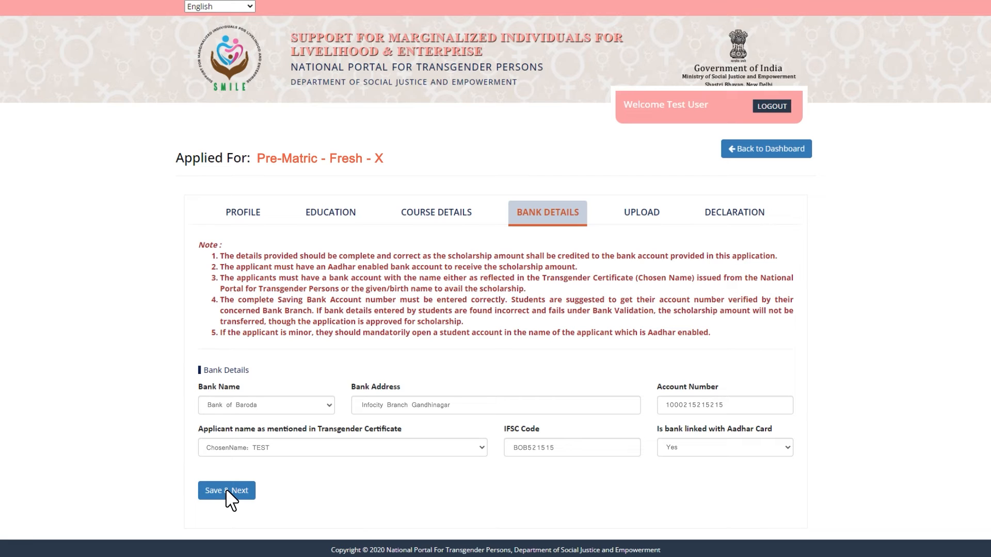
pyautogui.click(227, 491)
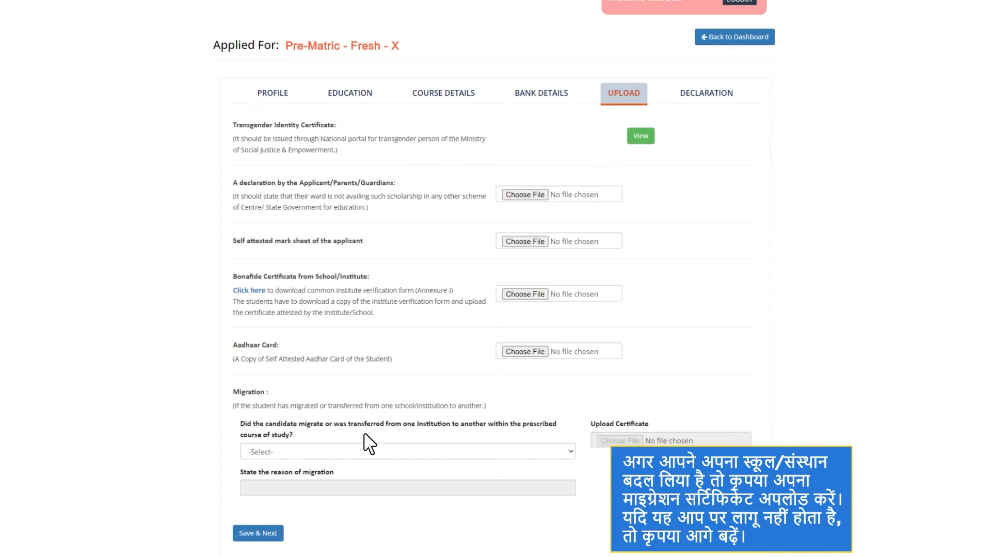
# Step: Answer No to the migration question and save the uploads section
pyautogui.click(364, 437)
pyautogui.press('Down')
pyautogui.press('Down')
pyautogui.press('Return')
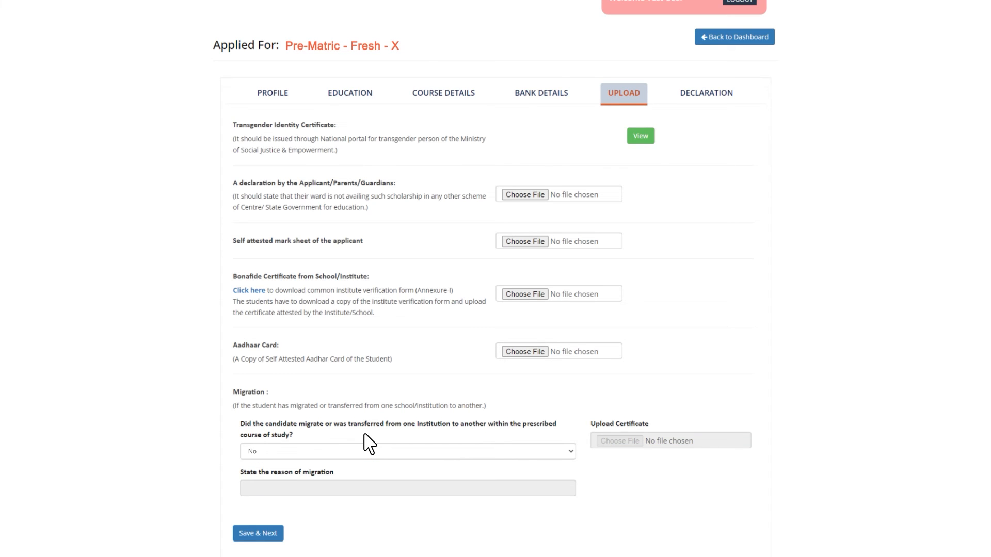
pyautogui.click(260, 536)
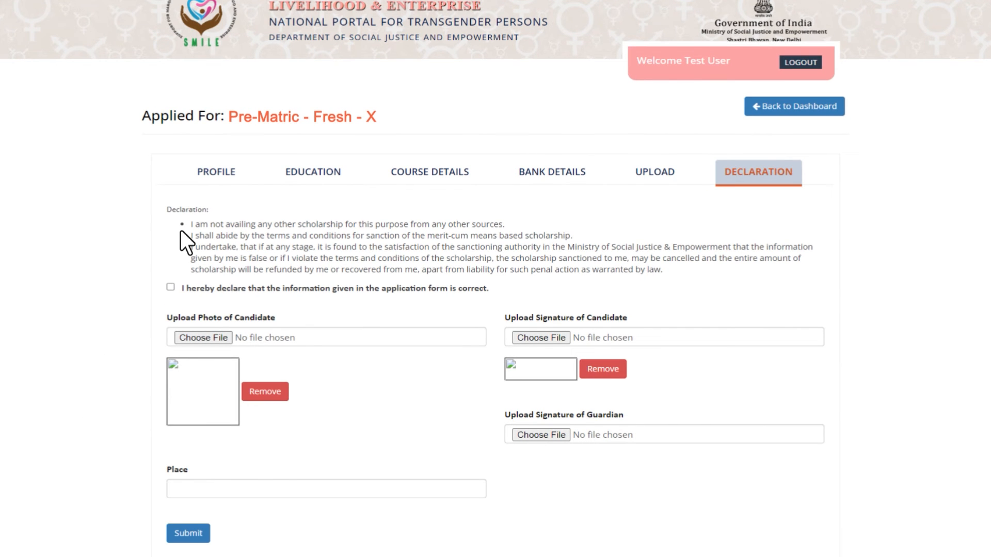
pyautogui.moveTo(181, 231); pyautogui.dragTo(508, 233)
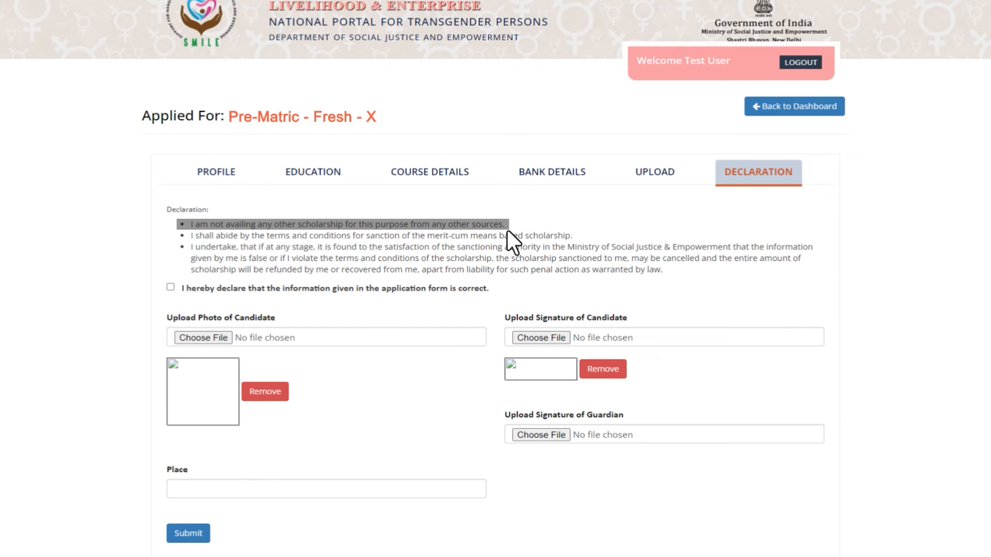
pyautogui.moveTo(507, 232); pyautogui.dragTo(505, 239)
pyautogui.moveTo(185, 243); pyautogui.dragTo(575, 243)
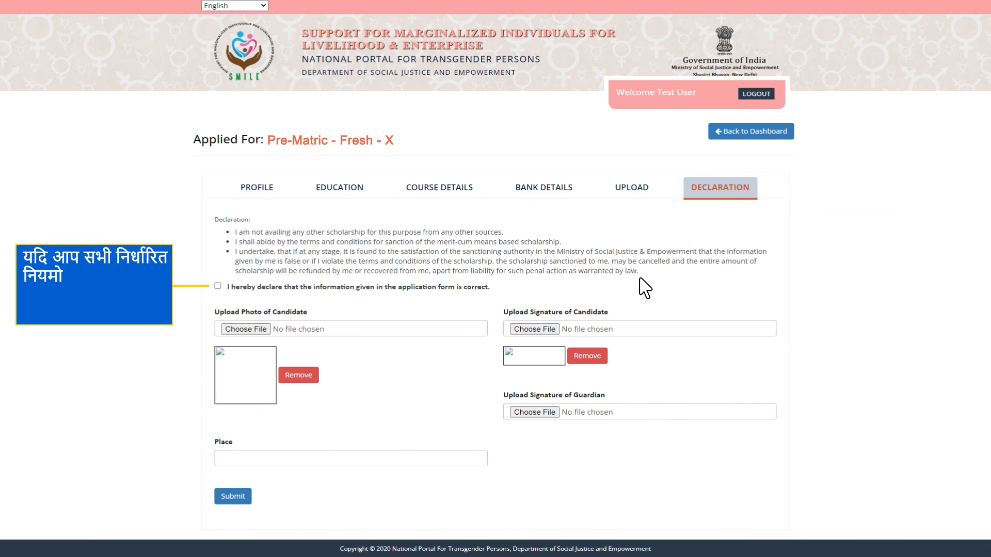
# Step: Tick the declaration, enter Gandhinagar as the place, and submit the application
pyautogui.click(218, 286)
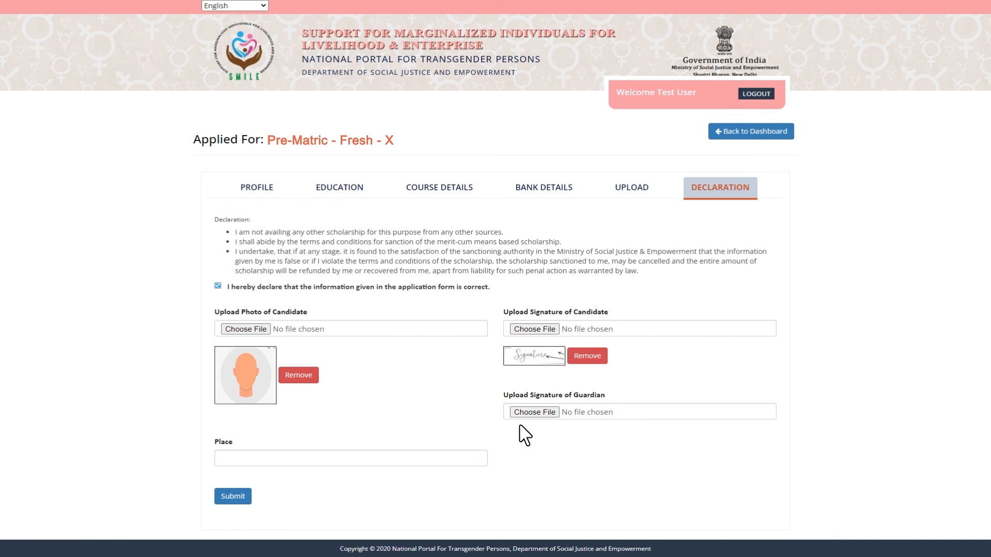
pyautogui.write('Gandhinagar')
pyautogui.click(231, 497)
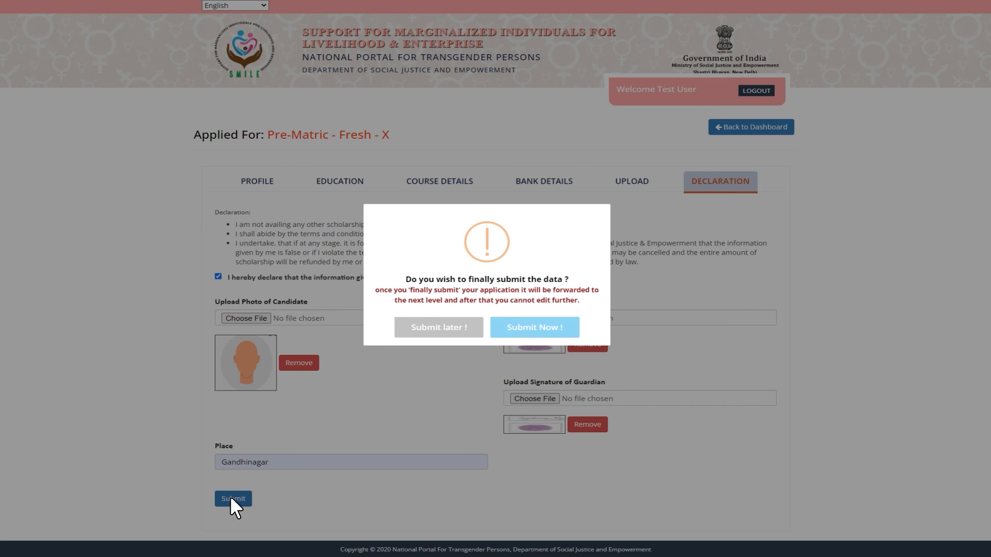